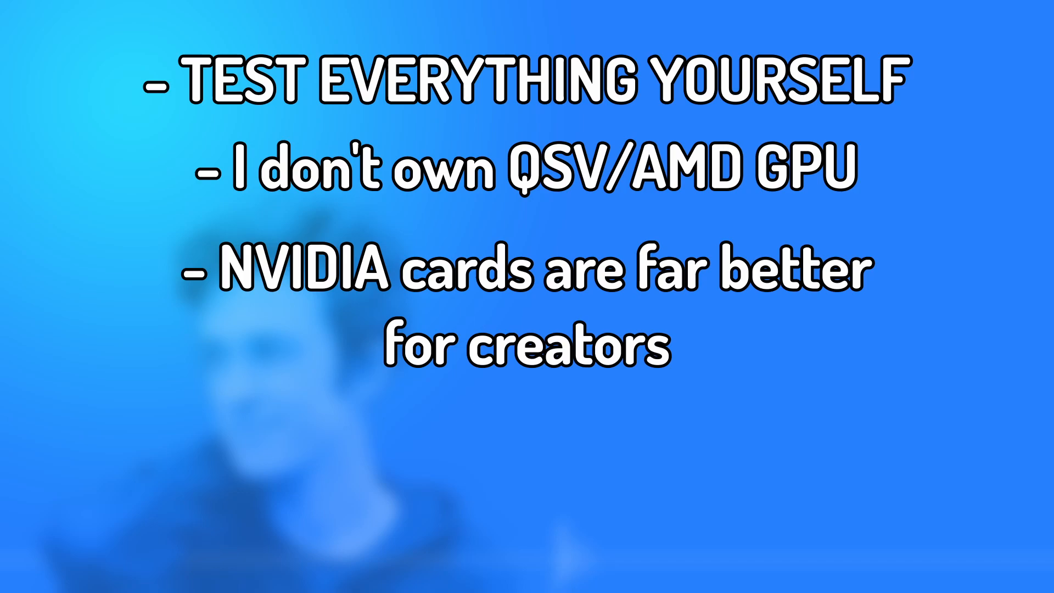
Step: Find OBS Studio (64bit) with the Windows search and open its shortcut's file location
type("obs")
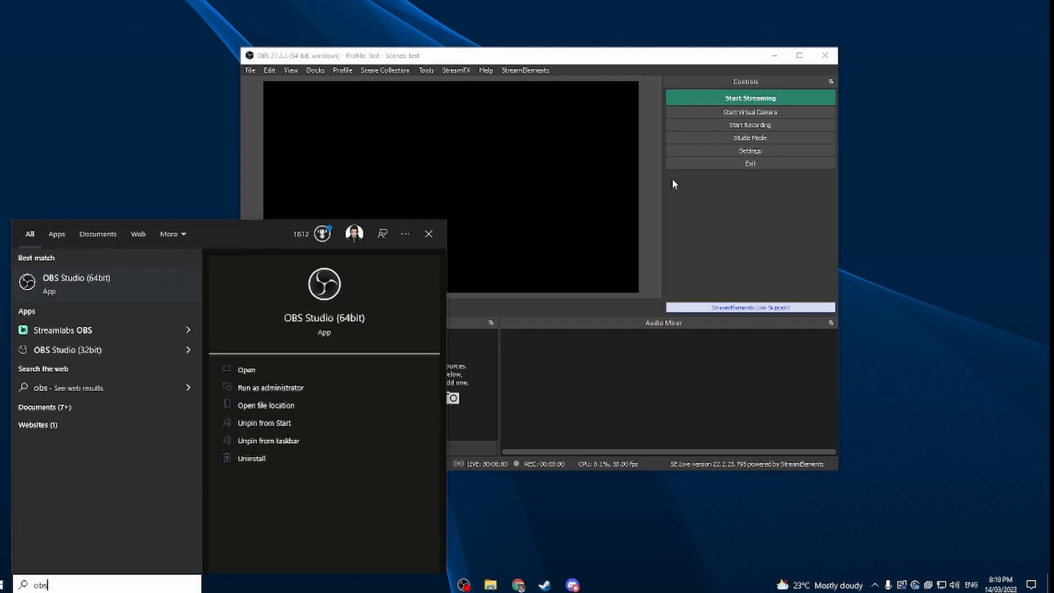
left_click(323, 388)
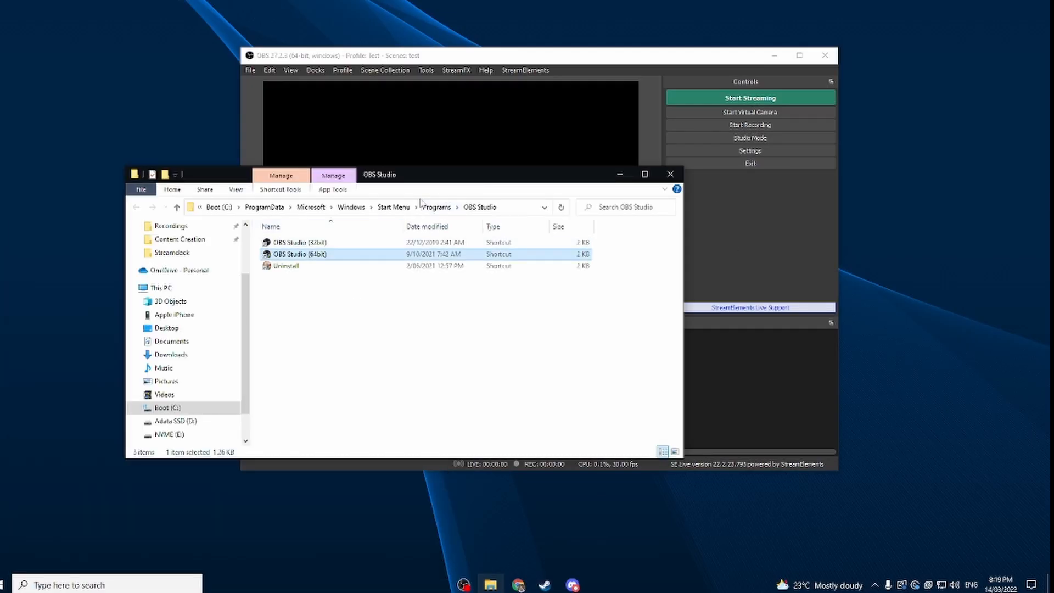
left_click(335, 311)
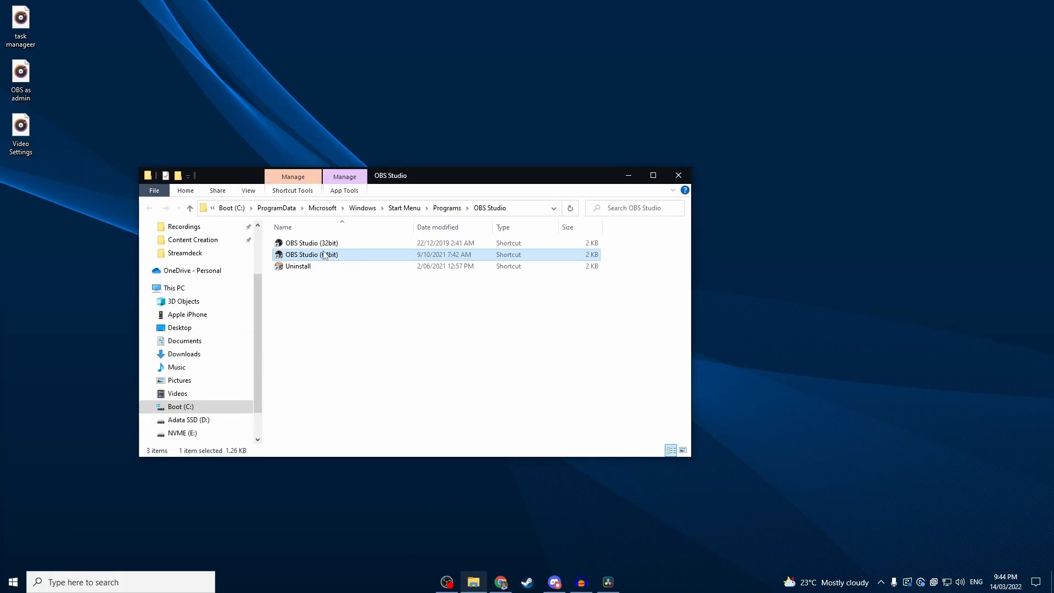
Step: Set the OBS Studio (64bit) shortcut to run as an administrator in its compatibility properties
right_click(324, 254)
left_click(381, 506)
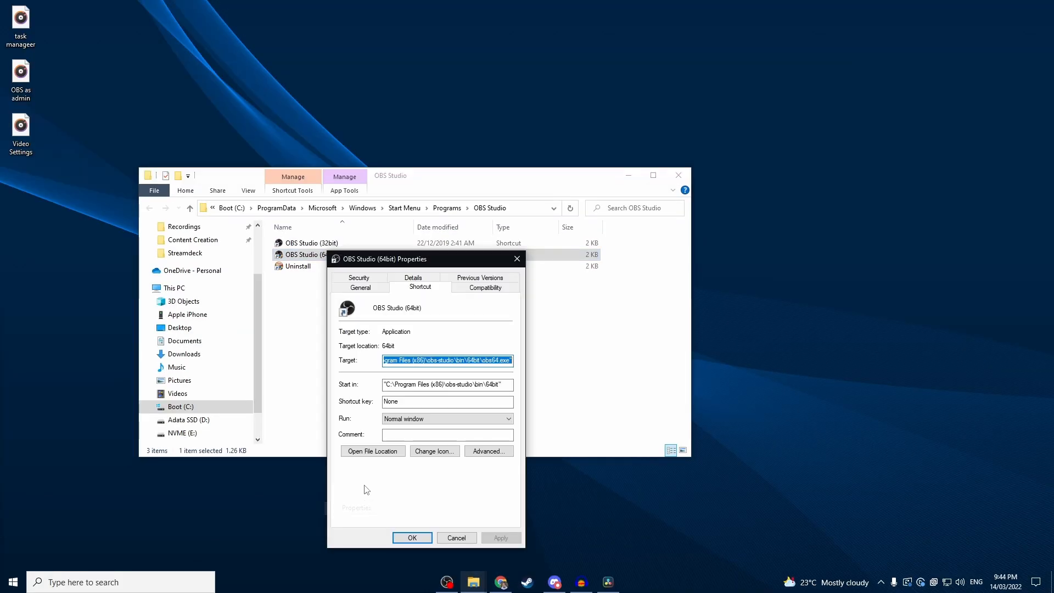
left_click(479, 288)
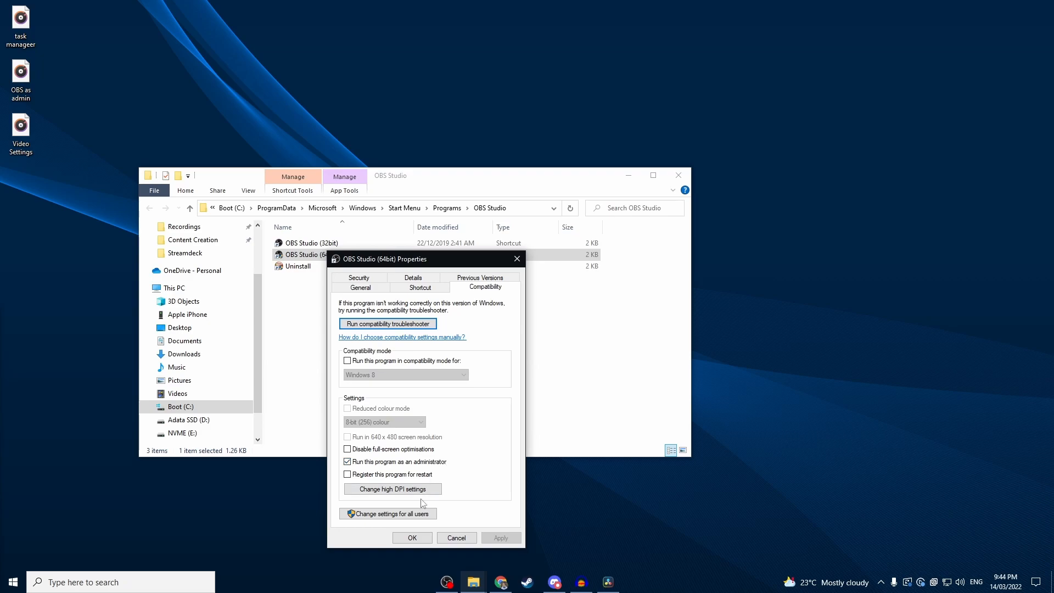
left_click(412, 537)
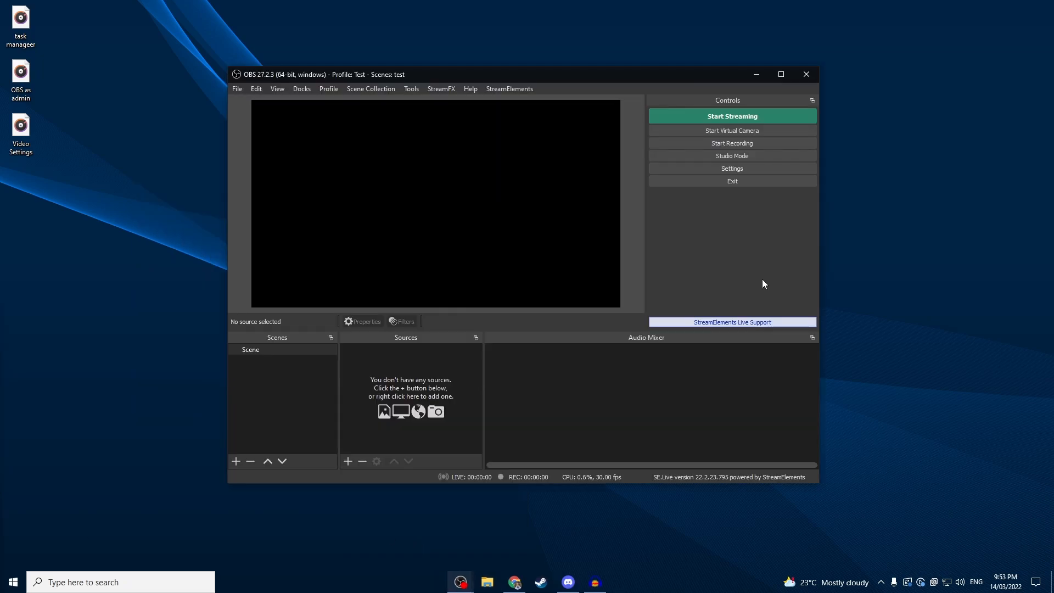
Step: In the OBS video settings, review the available downscale filters and common FPS values
left_click(750, 168)
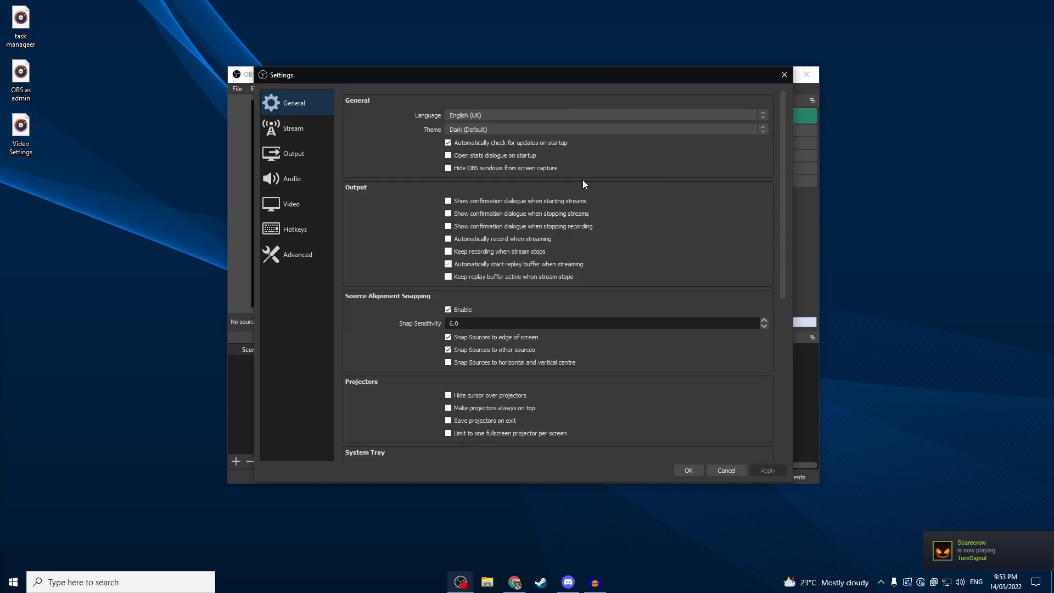
left_click(277, 208)
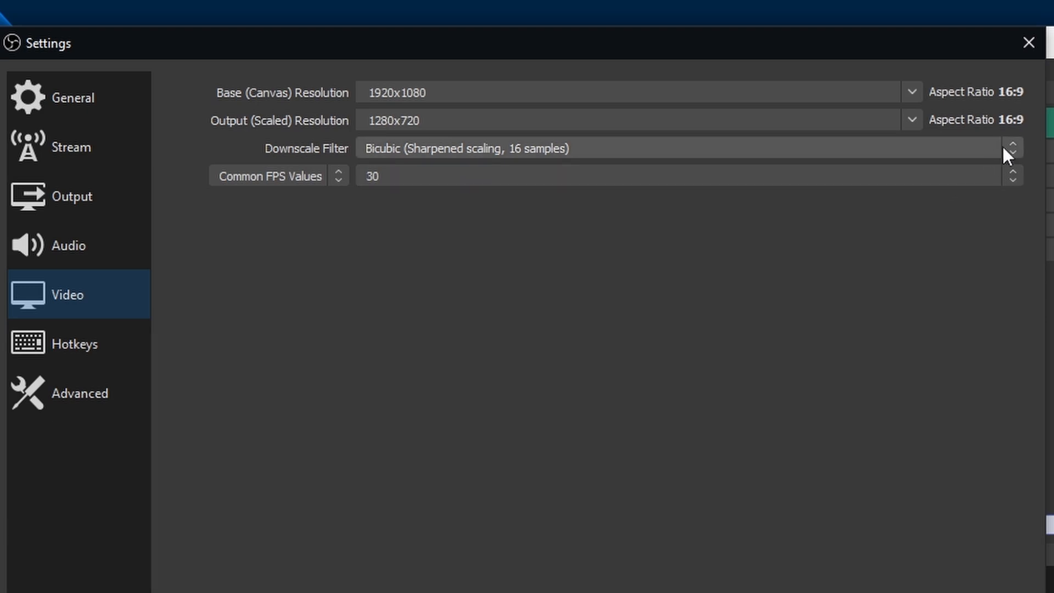
left_click(1013, 146)
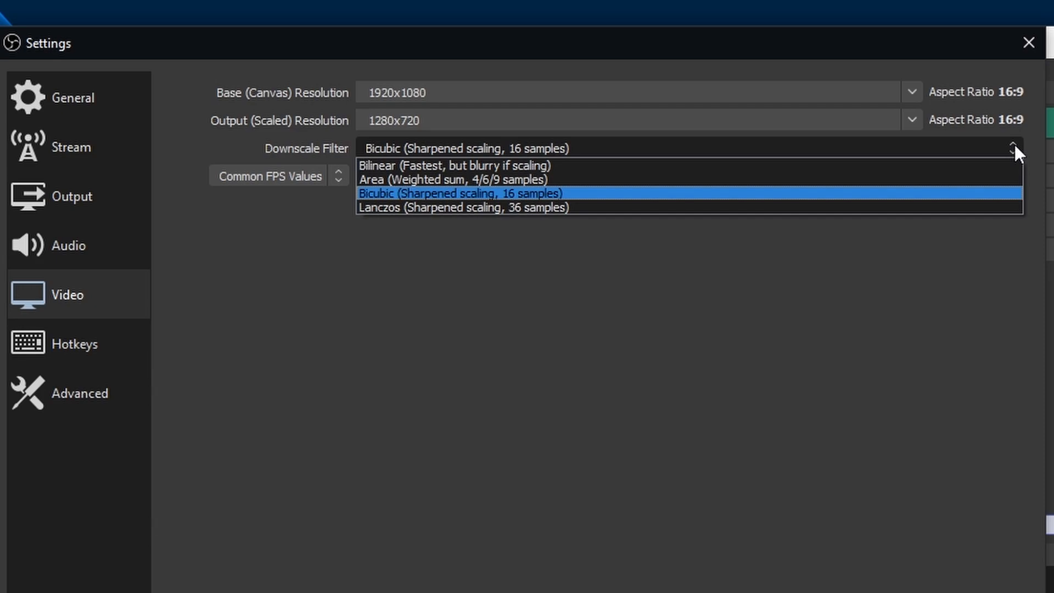
left_click(1013, 143)
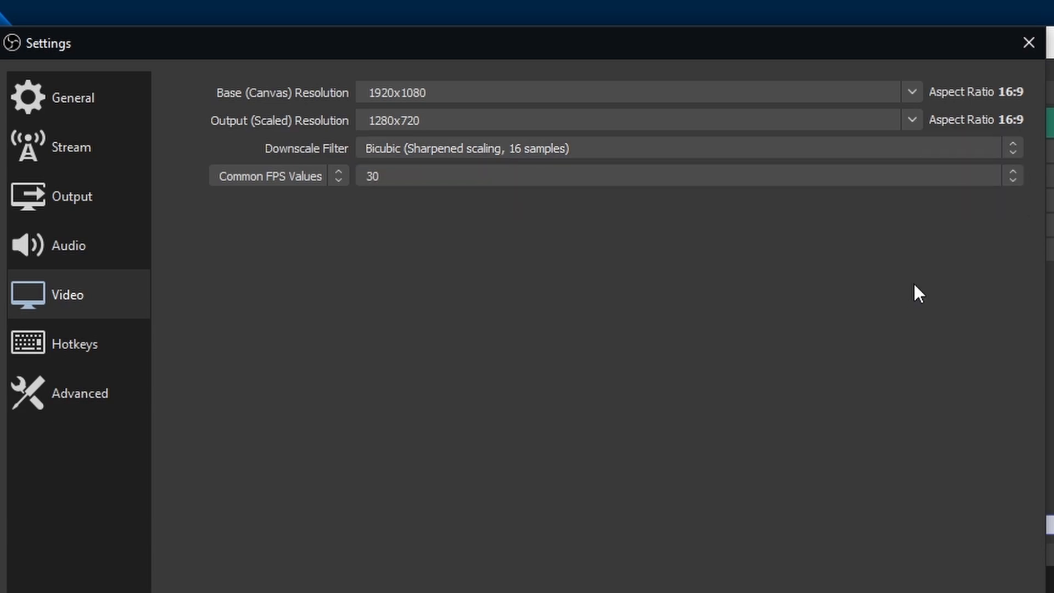
left_click(1013, 176)
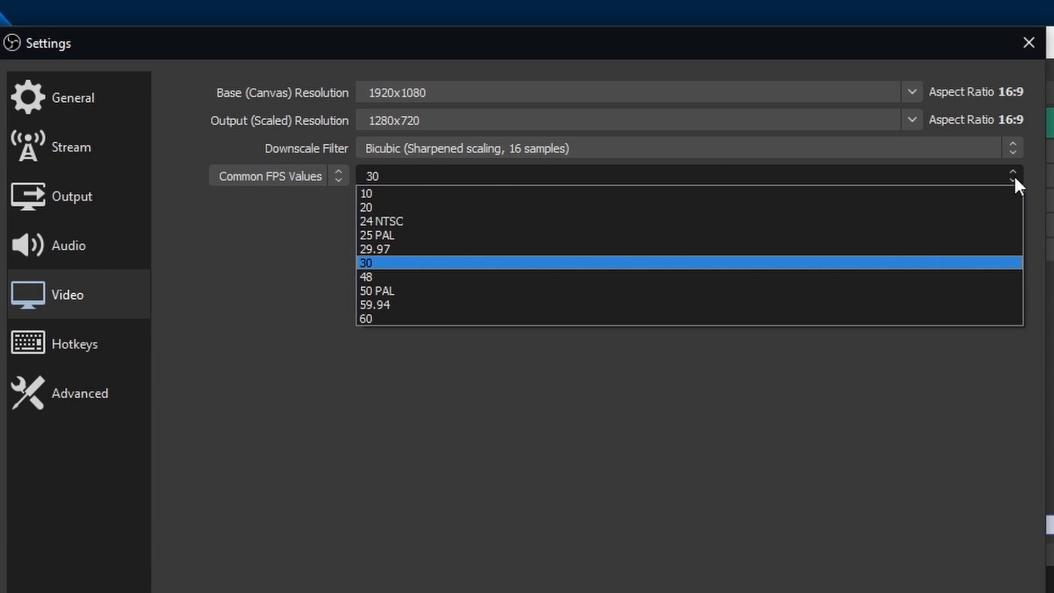
left_click(559, 335)
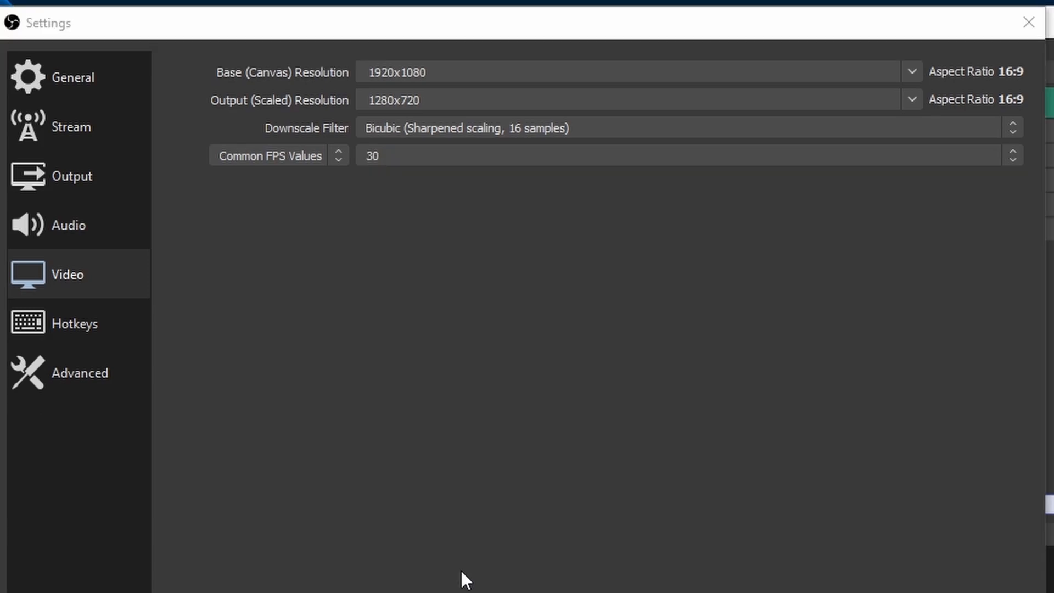
Step: Set the output mode to Advanced and choose NVIDIA NVENC H.264 (new) as the streaming encoder
left_click(106, 185)
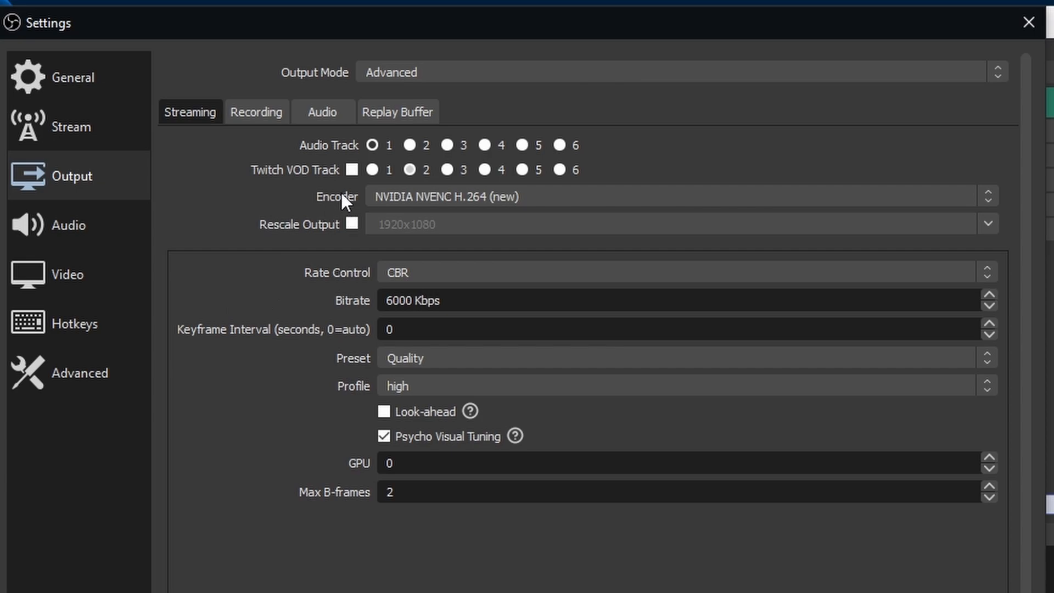
left_click(428, 72)
left_click(406, 67)
left_click(449, 68)
left_click(456, 89)
left_click(501, 72)
left_click(482, 103)
left_click(389, 195)
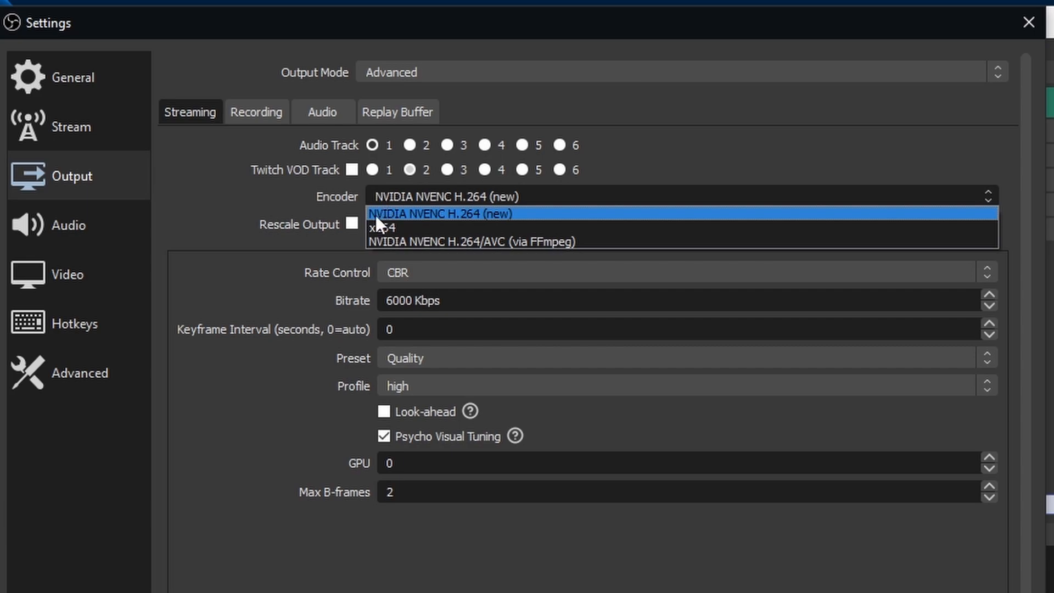
left_click(482, 214)
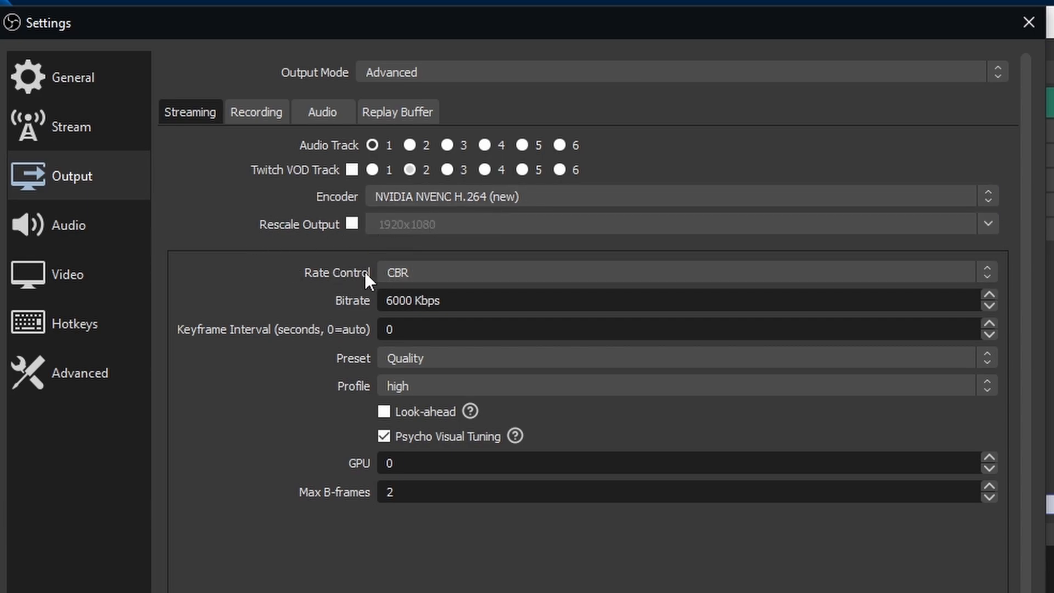
Step: Keep the streaming bitrate at 6000 Kbps, choose the Max Quality preset and enable Look-ahead
left_click_drag(413, 300, 357, 308)
left_click(420, 307)
left_click(420, 357)
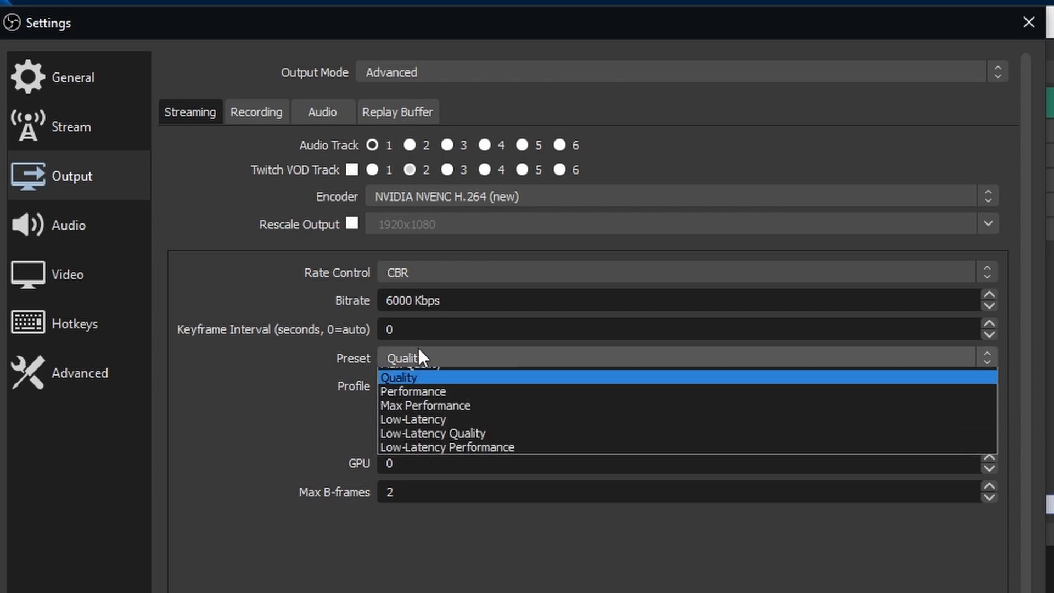
left_click(417, 373)
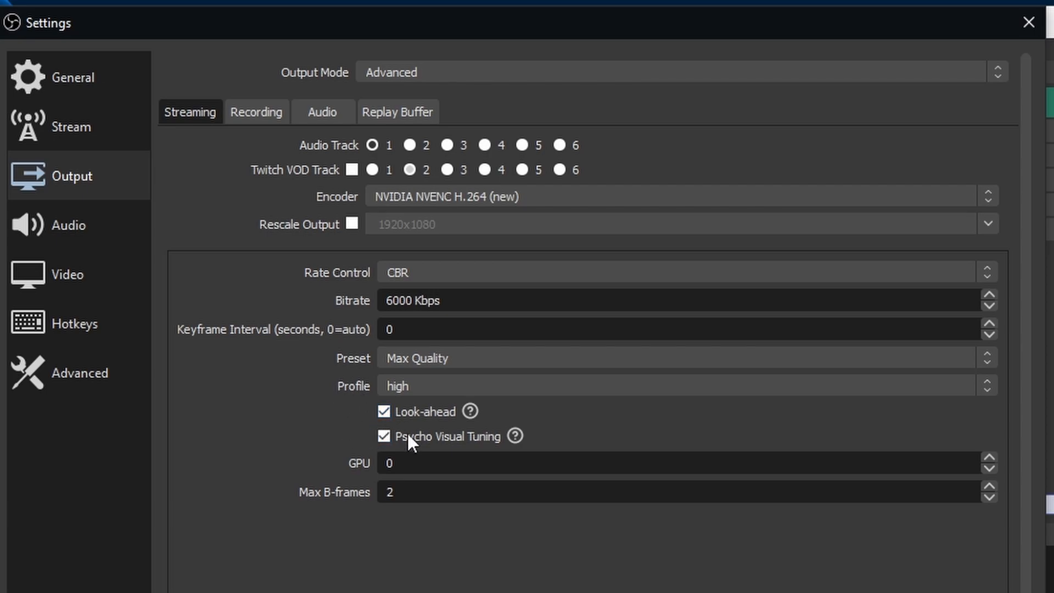
Step: Try a Max B-frames value of 4 and restore it to 2
left_click(436, 462)
left_click(420, 487)
key("BackSpace")
type("4")
key("BackSpace")
type("2")
Step: Switch the streaming encoder to x264 and set its bitrate to 6000 Kbps
left_click(494, 197)
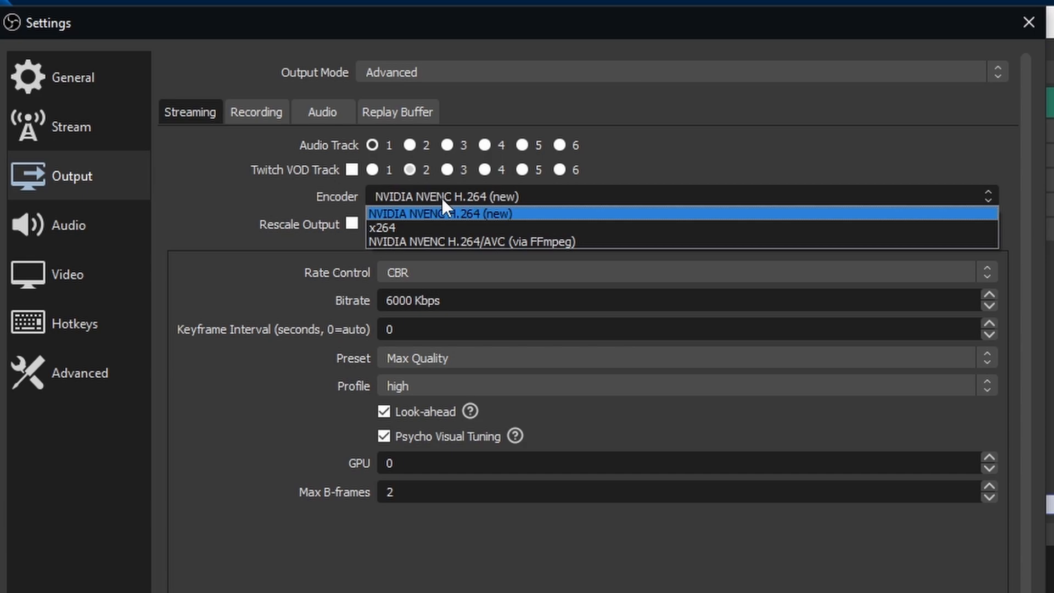
left_click(397, 227)
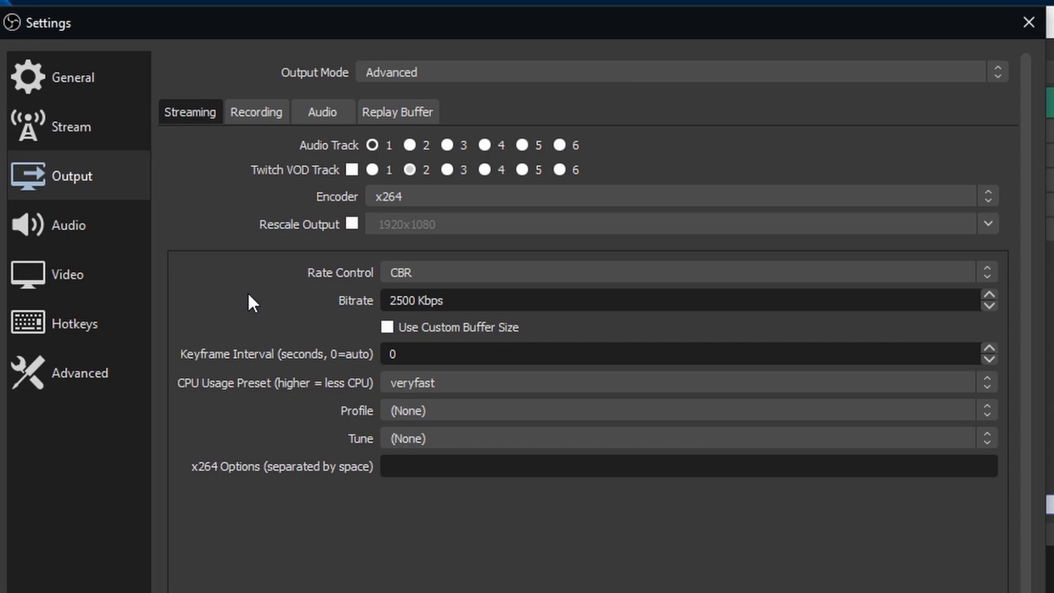
left_click_drag(416, 300, 339, 301)
type("6000")
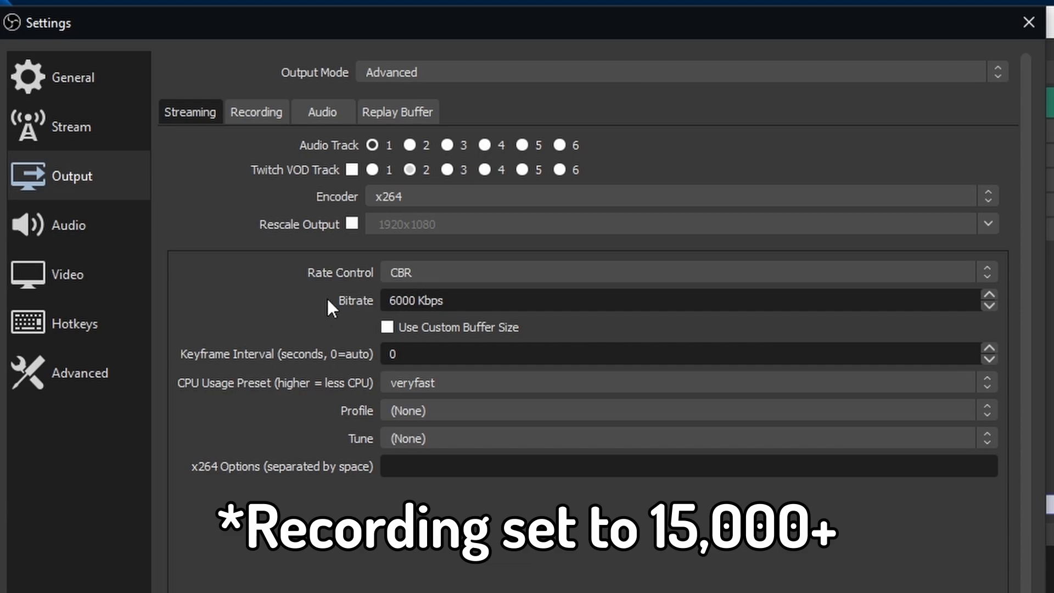
Step: Set the x264 CPU usage preset to medium
left_click(421, 384)
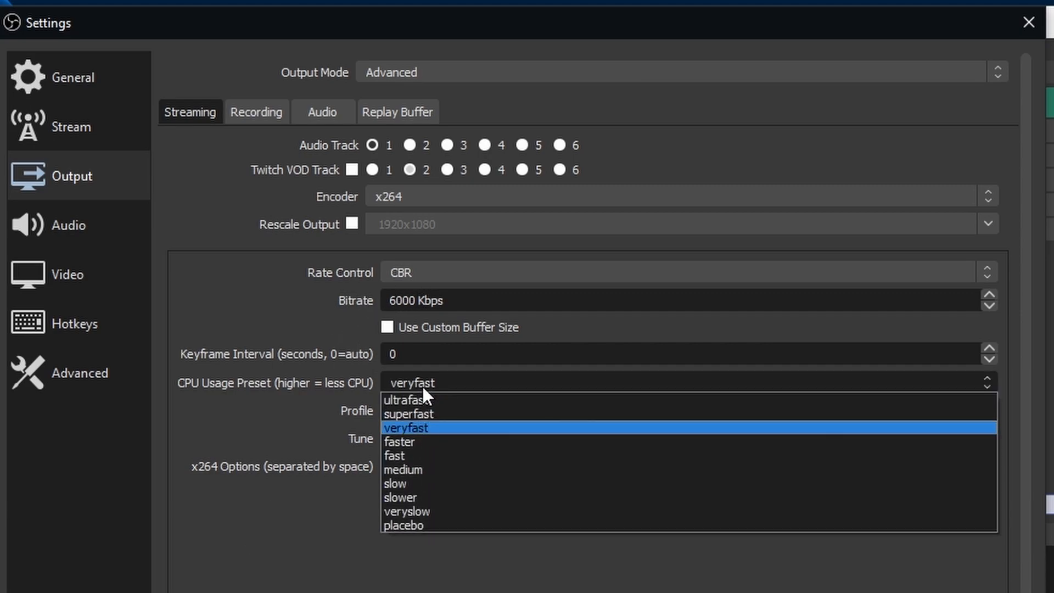
left_click(426, 469)
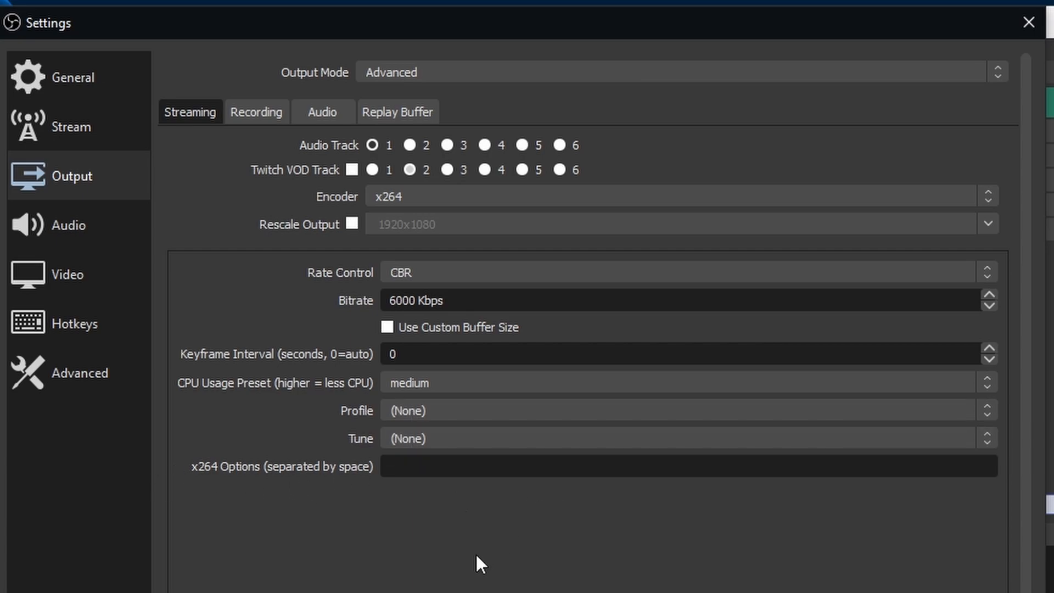
left_click(387, 385)
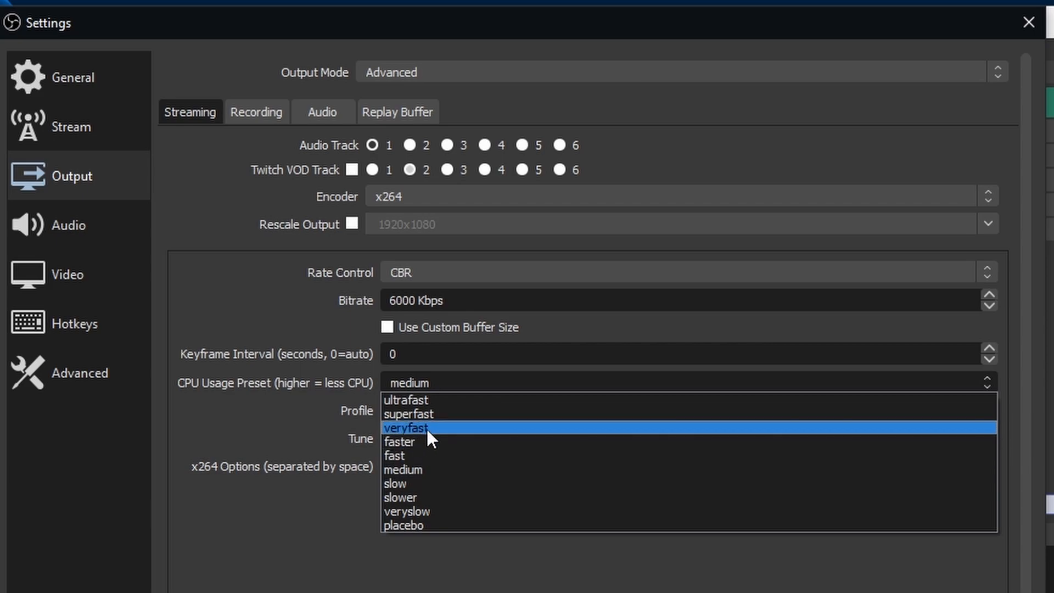
left_click(263, 418)
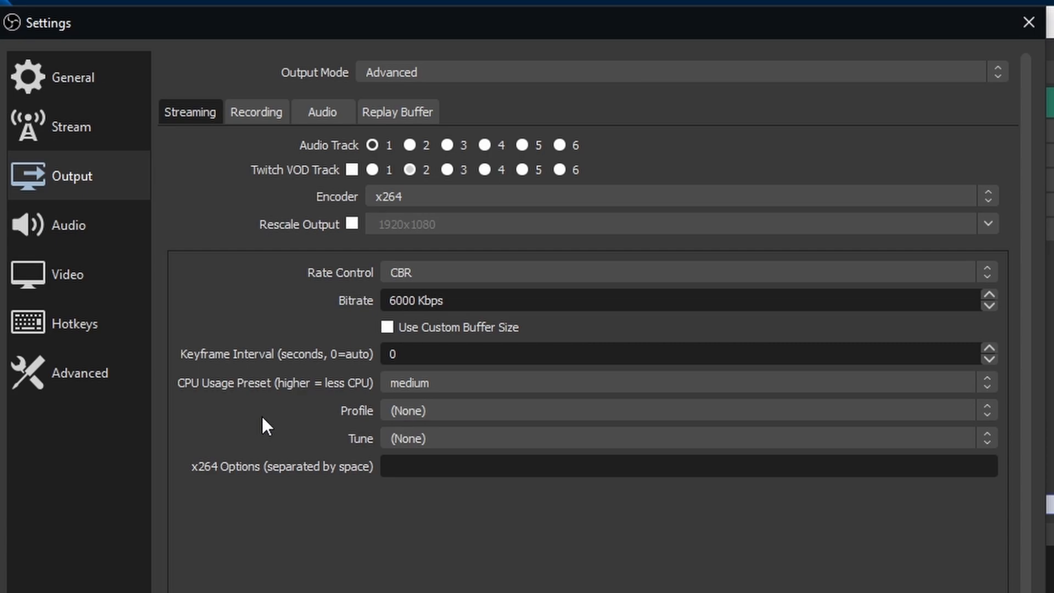